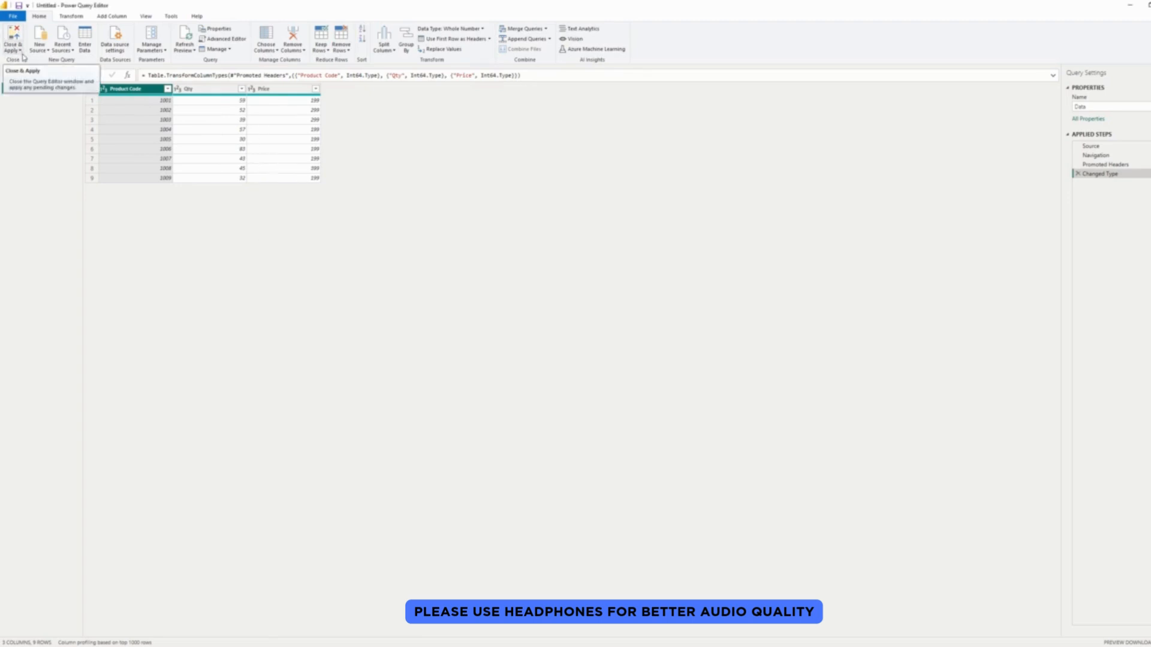
Step: Apply the pending query changes and show the loaded Data table in table view
{"action": "left_click", "coordinate": [18, 52]}
{"action": "left_click", "coordinate": [380, 175]}
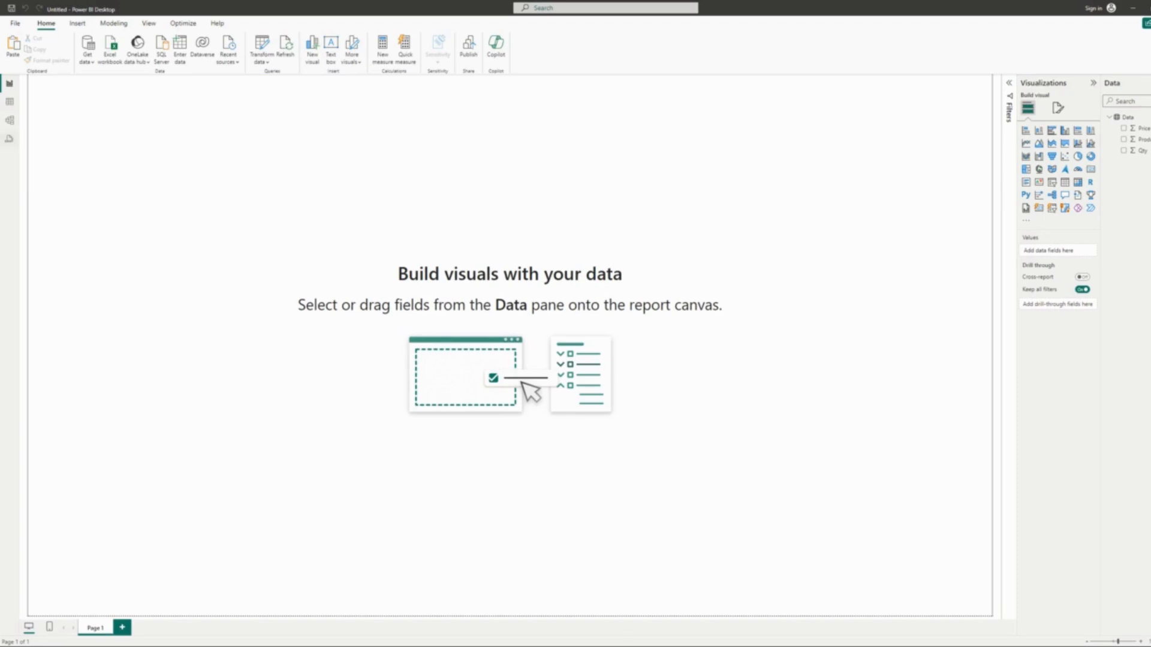
{"action": "left_click", "coordinate": [9, 106]}
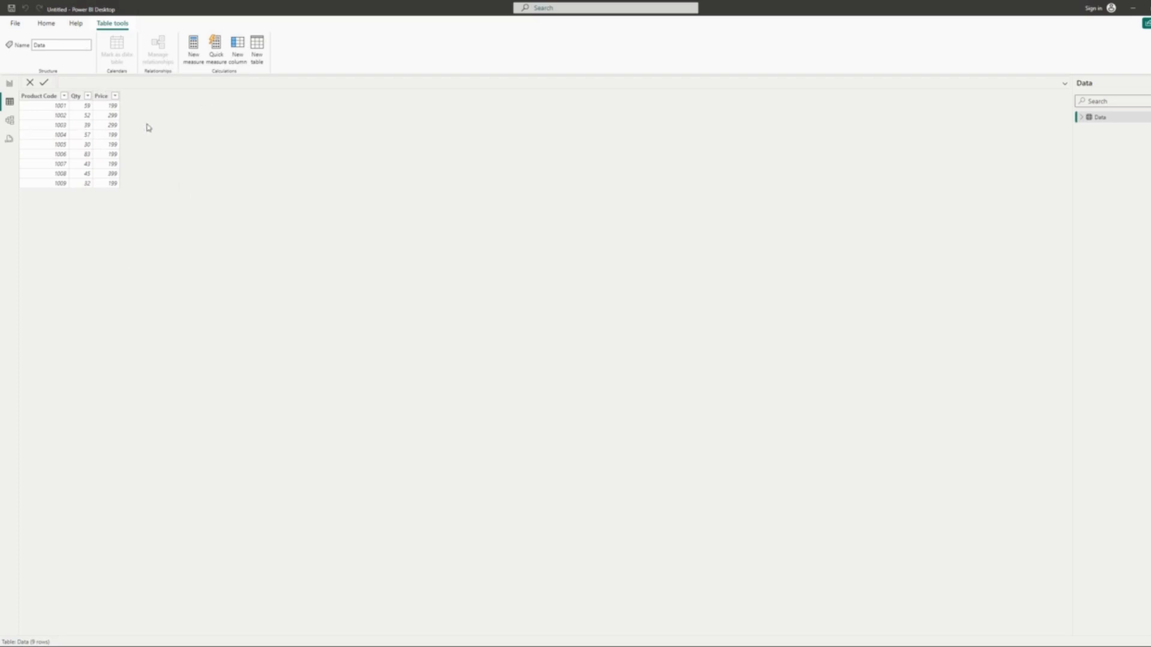
Step: Create a measure named SumX_Measure and begin its formula with SUMX over the Data table
{"action": "left_click", "coordinate": [194, 57]}
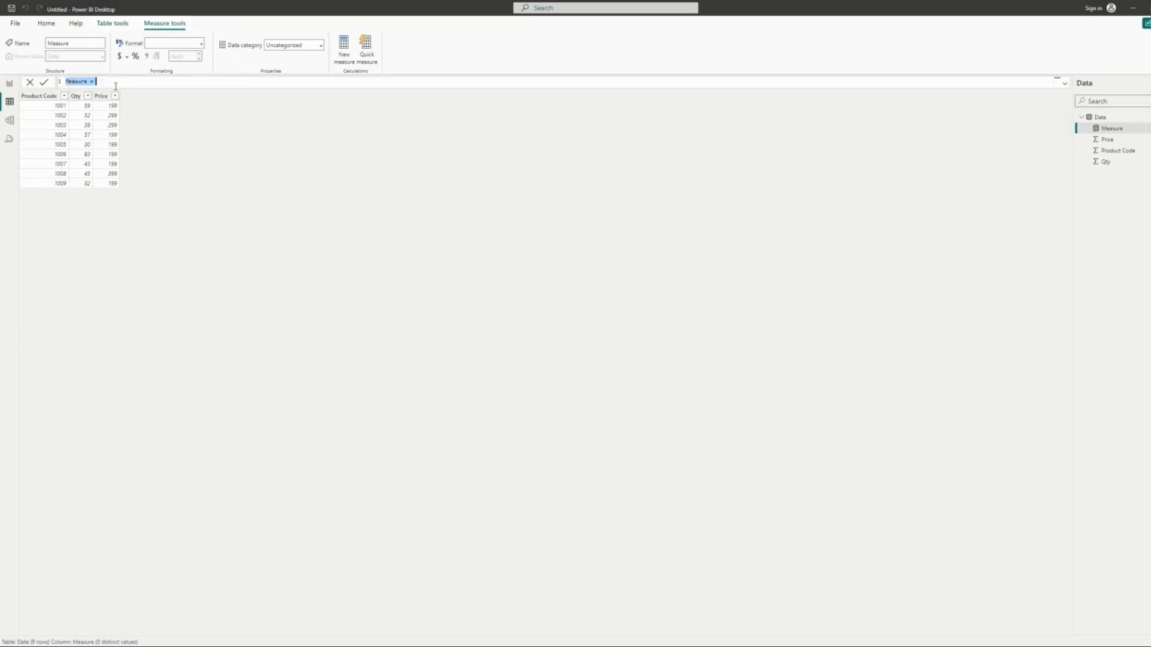
{"action": "left_click", "coordinate": [92, 81]}
{"action": "key", "text": "ctrl+shift+Left"}
{"action": "type", "text": "SumX_Measure"}
{"action": "type", "text": "sum"}
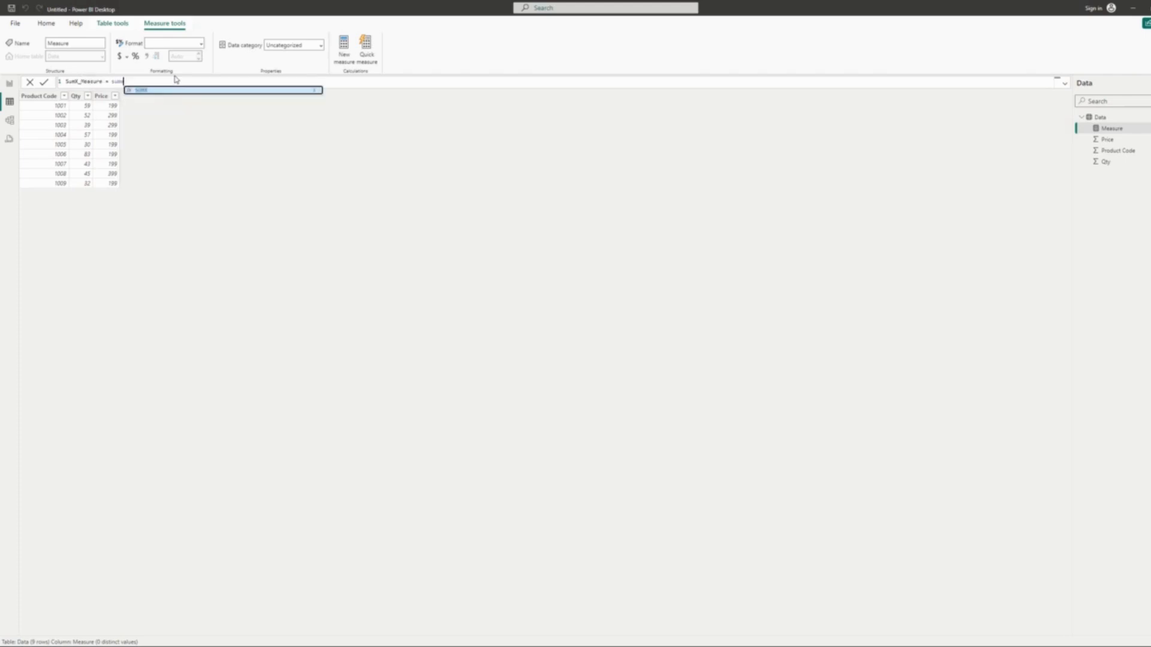
{"action": "type", "text": "x"}
{"action": "key", "text": "Tab"}
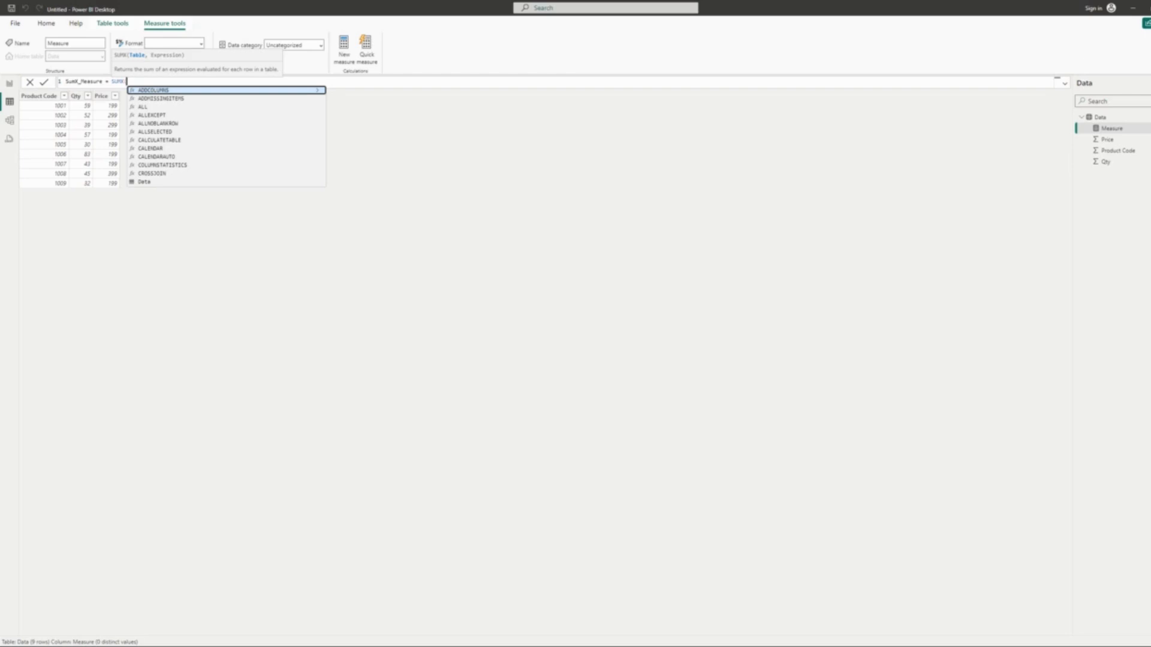
{"action": "type", "text": "data"}
{"action": "left_click", "coordinate": [241, 90]}
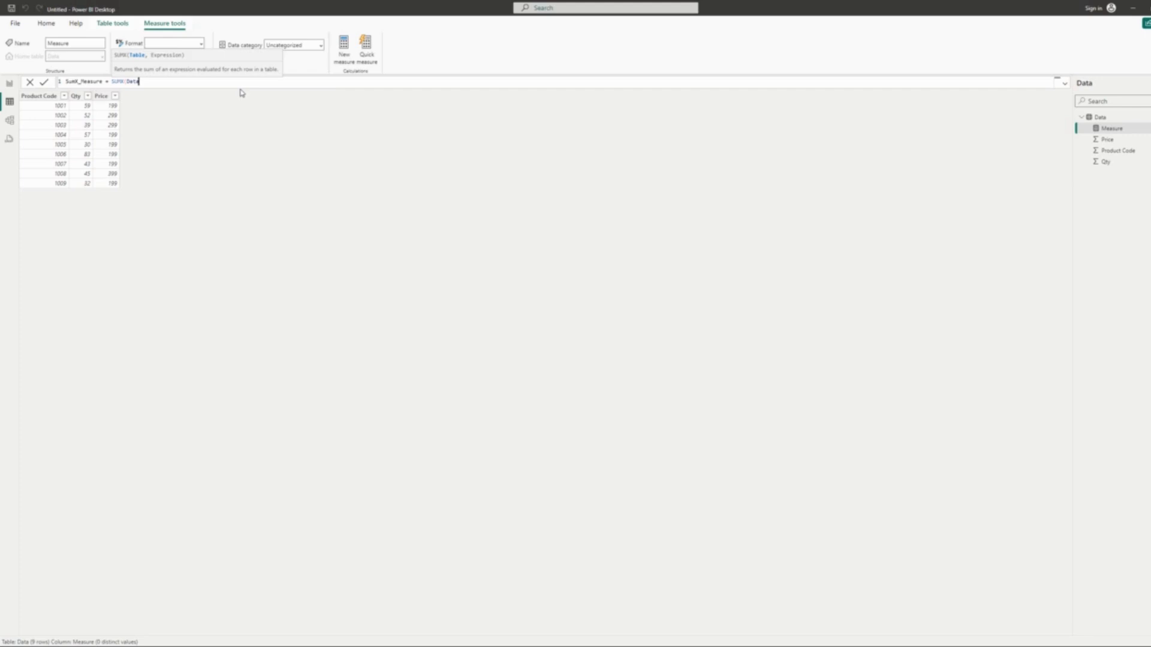
Step: Complete the SUMX formula with the row expression Data[Qty]*Data[Price] and close the parenthesis
{"action": "type", "text": ","}
{"action": "type", "text": "Data[Qty]*price"}
{"action": "key", "text": "Tab"}
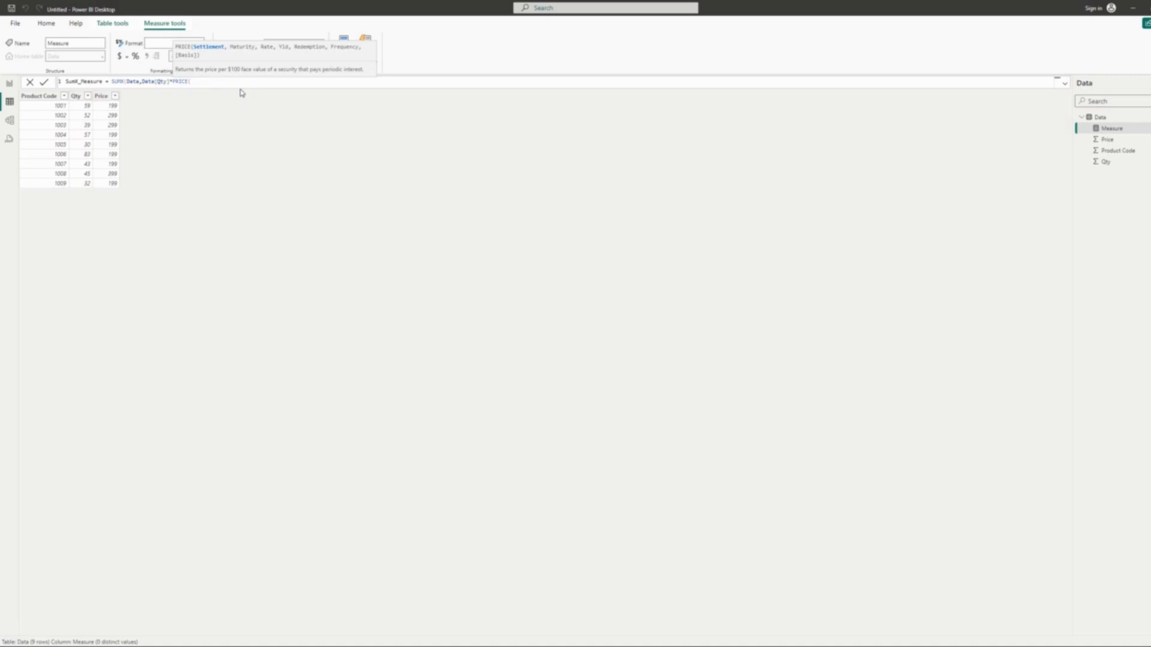
{"action": "key", "text": "BackSpace"}
{"action": "key", "text": "BackSpace"}
{"action": "key", "text": "BackSpace"}
{"action": "key", "text": "BackSpace"}
{"action": "key", "text": "BackSpace"}
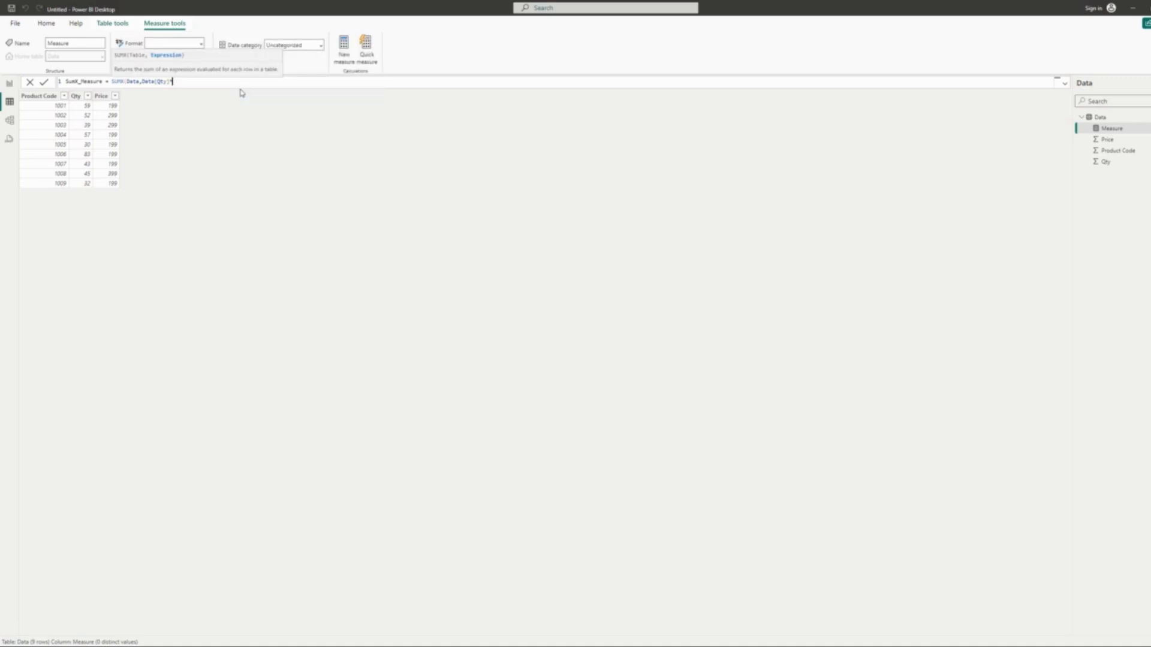
{"action": "type", "text": "price"}
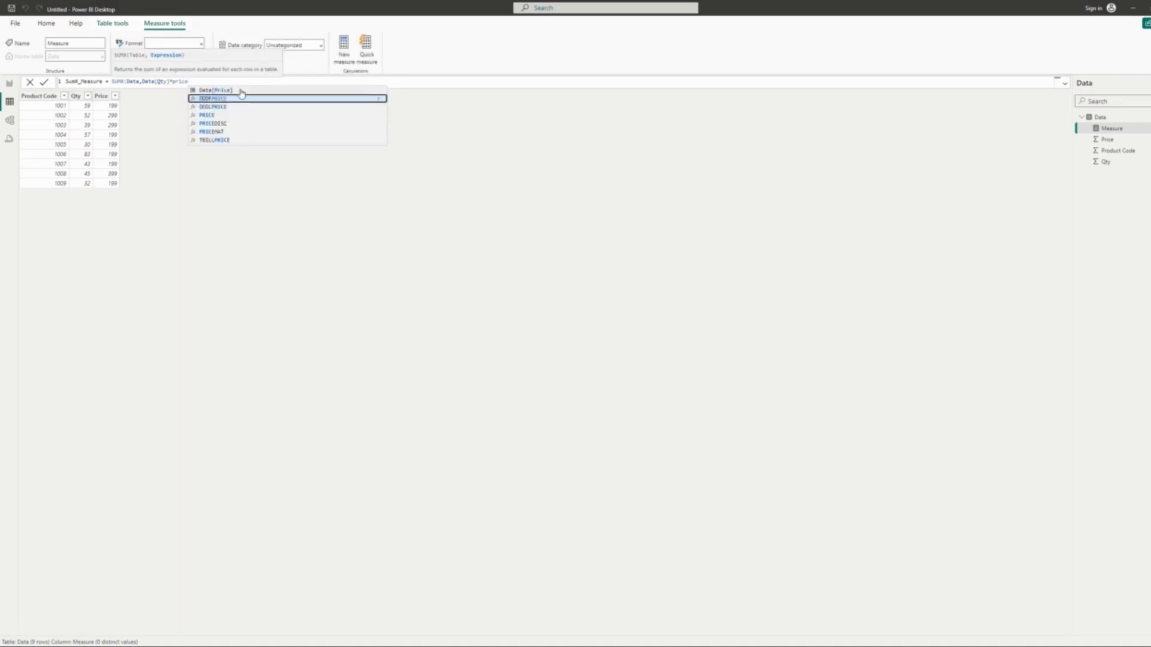
{"action": "key", "text": "Tab"}
{"action": "type", "text": ")"}
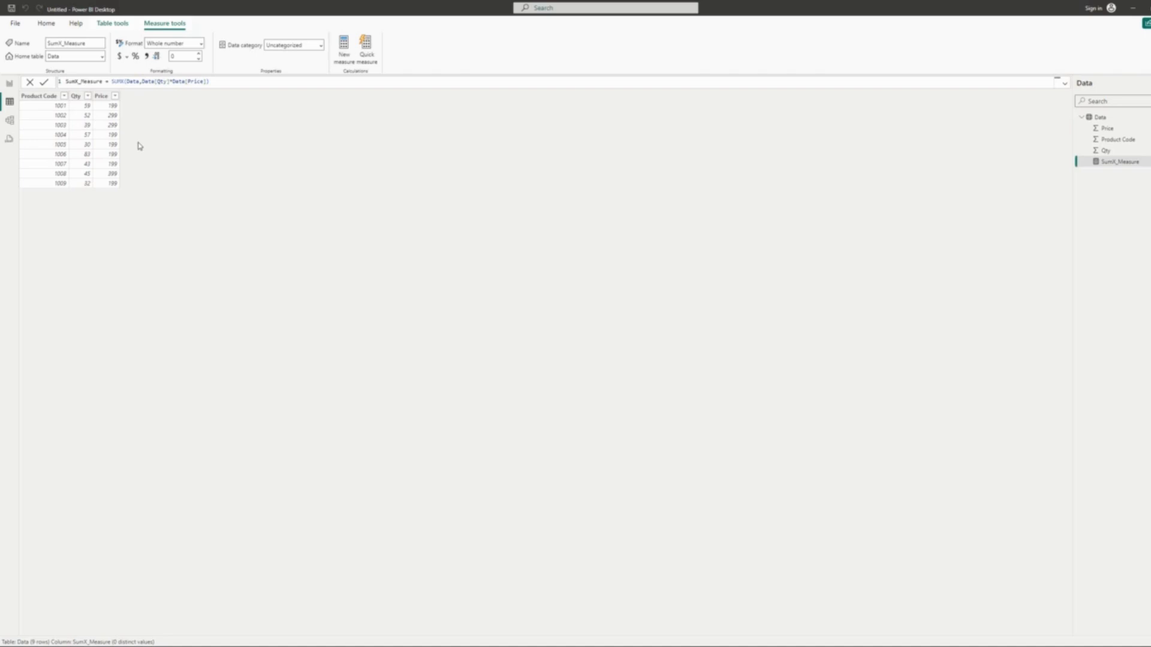
Step: Add a calculated column named Column_SumX to the Data table
{"action": "left_click", "coordinate": [103, 96]}
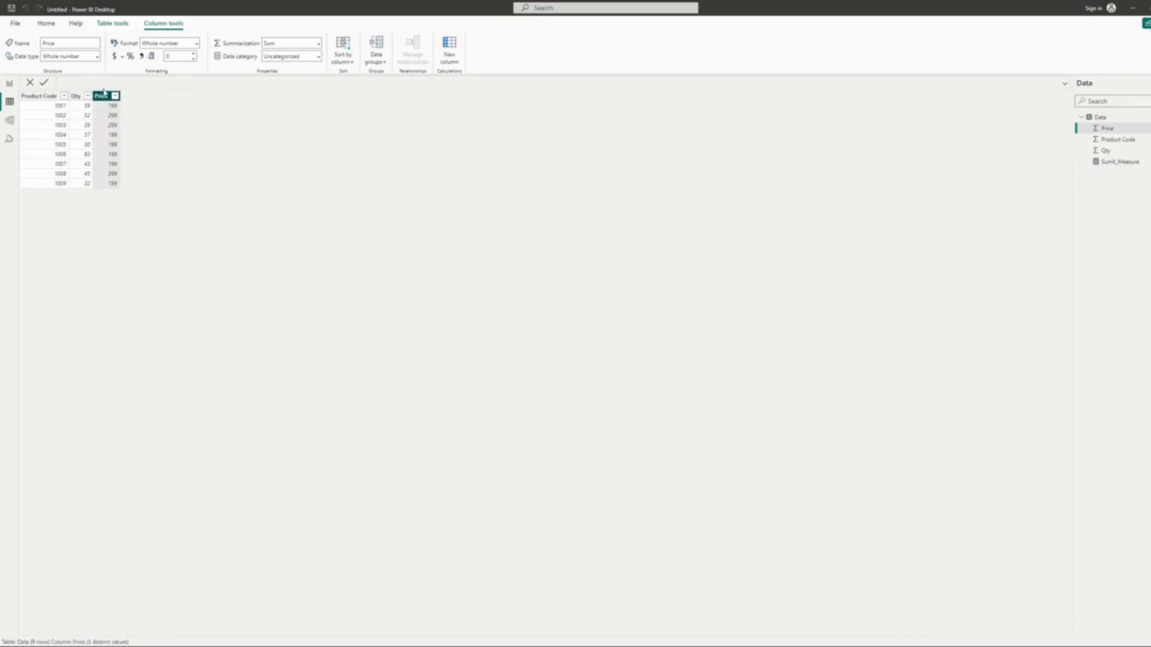
{"action": "left_click", "coordinate": [452, 54]}
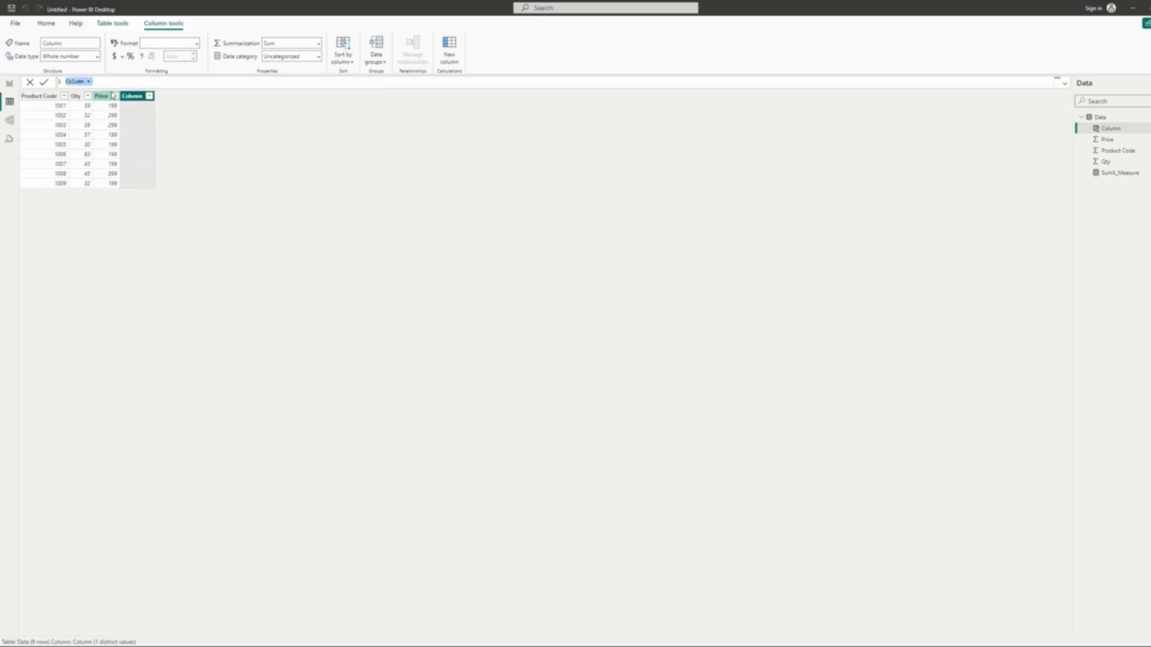
{"action": "type", "text": "Column"}
{"action": "key", "text": "Return"}
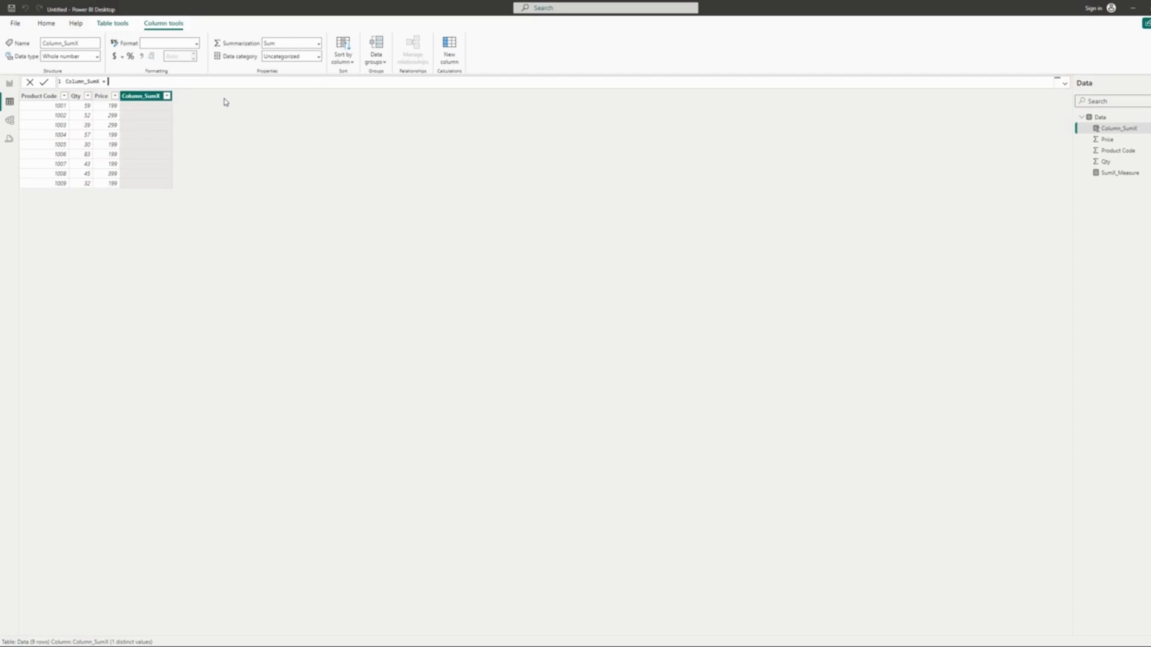
Step: Define Column_SumX as Data[Qty]*Data[Price] and commit the formula
{"action": "type", "text": "Data[Qty]*PRICE("}
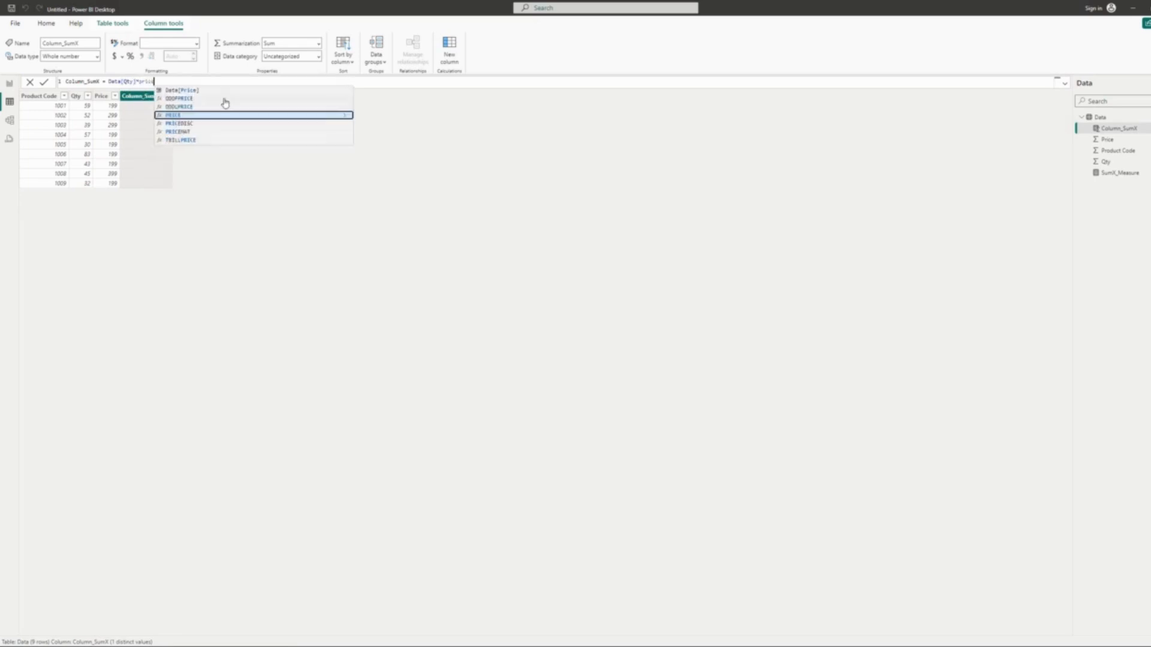
{"action": "key", "text": "ctrl+shift+Left"}
{"action": "key", "text": "BackSpace"}
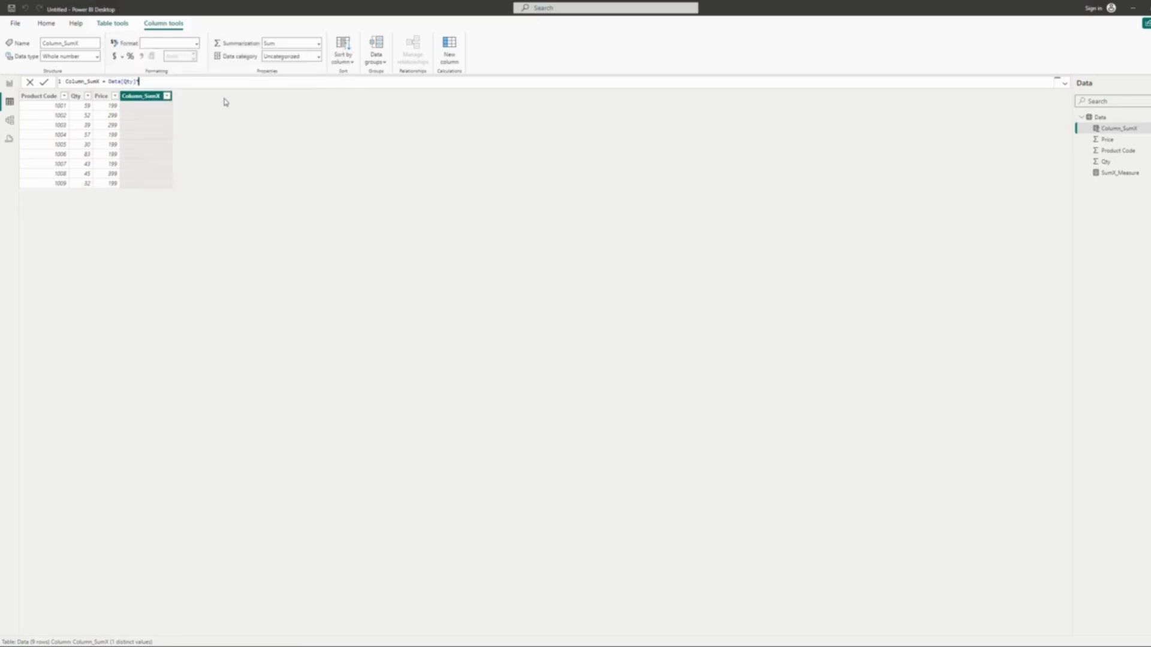
{"action": "type", "text": "Data[Price]"}
{"action": "key", "text": "Return"}
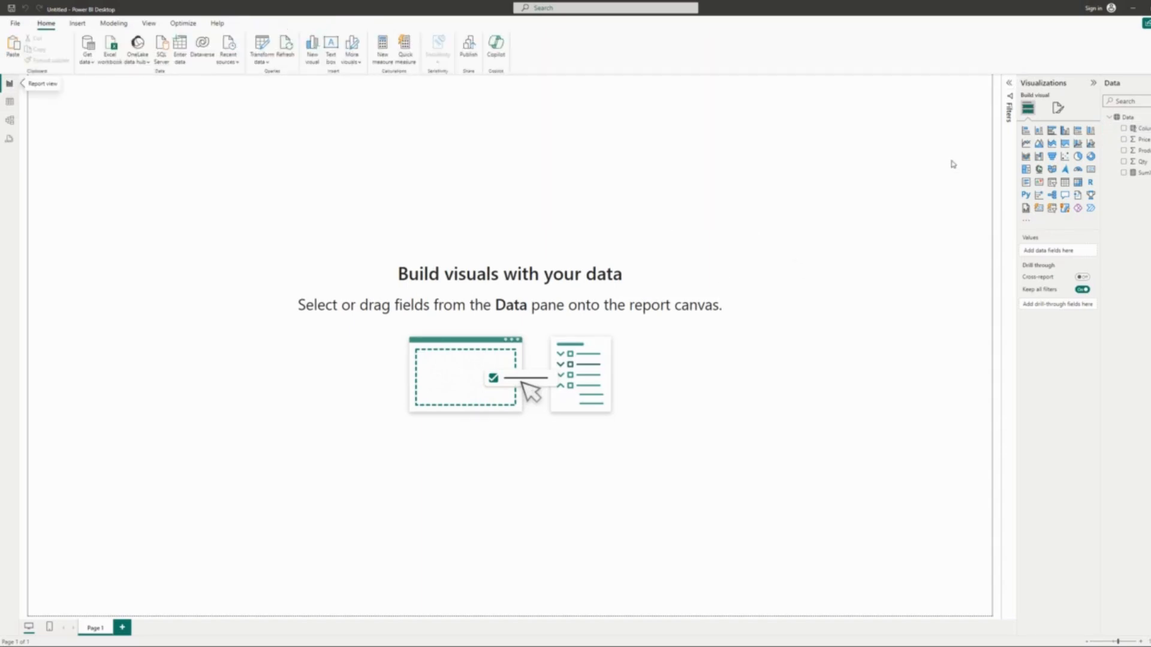
Step: Add a matrix visual to the report page with Product Code as rows, enlarge it and move it toward the middle
{"action": "left_click", "coordinate": [1077, 182]}
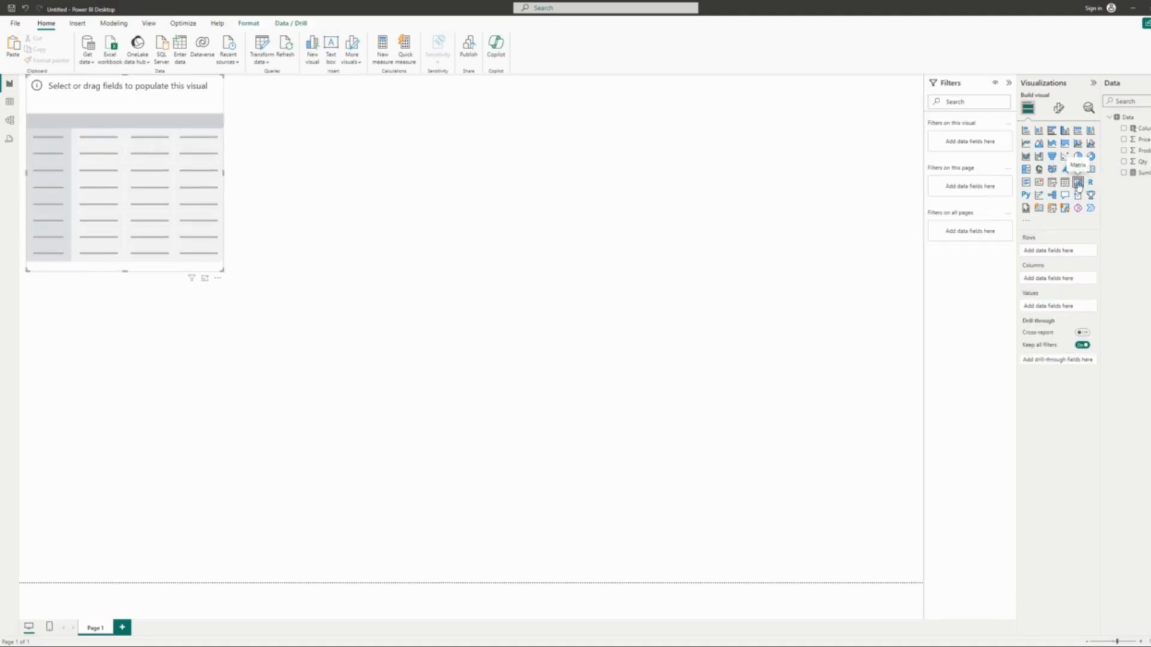
{"action": "left_click_drag", "start_coordinate": [170, 194], "coordinate": [226, 214]}
{"action": "left_click_drag", "start_coordinate": [1138, 150], "coordinate": [1044, 254]}
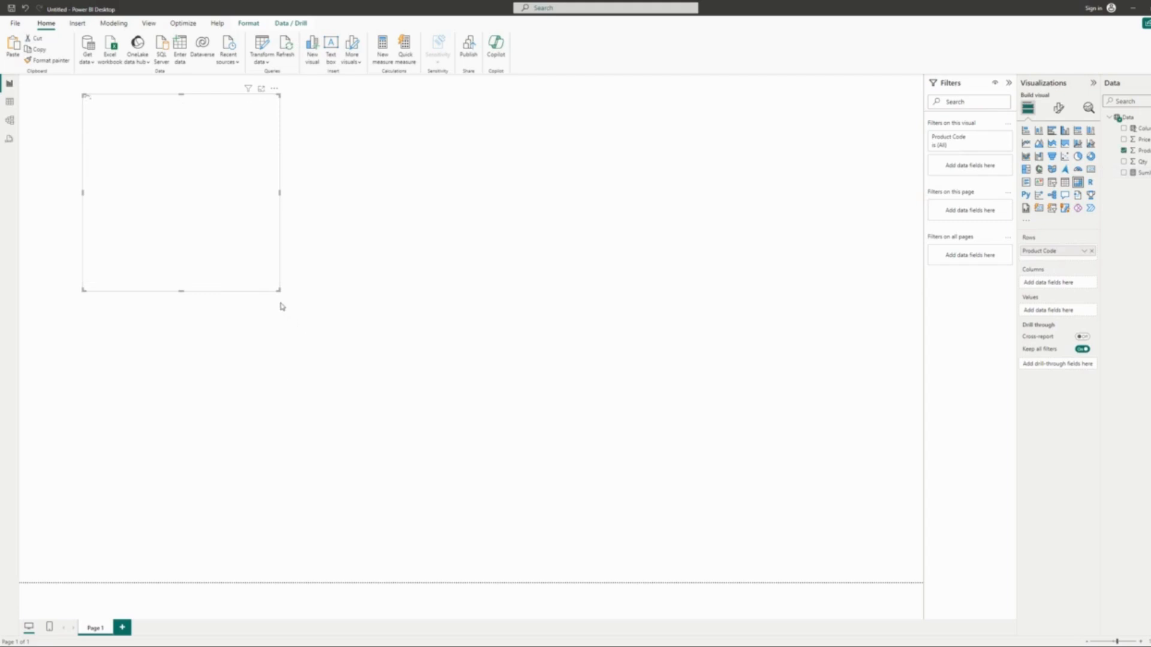
{"action": "left_click_drag", "start_coordinate": [278, 290], "coordinate": [318, 332]}
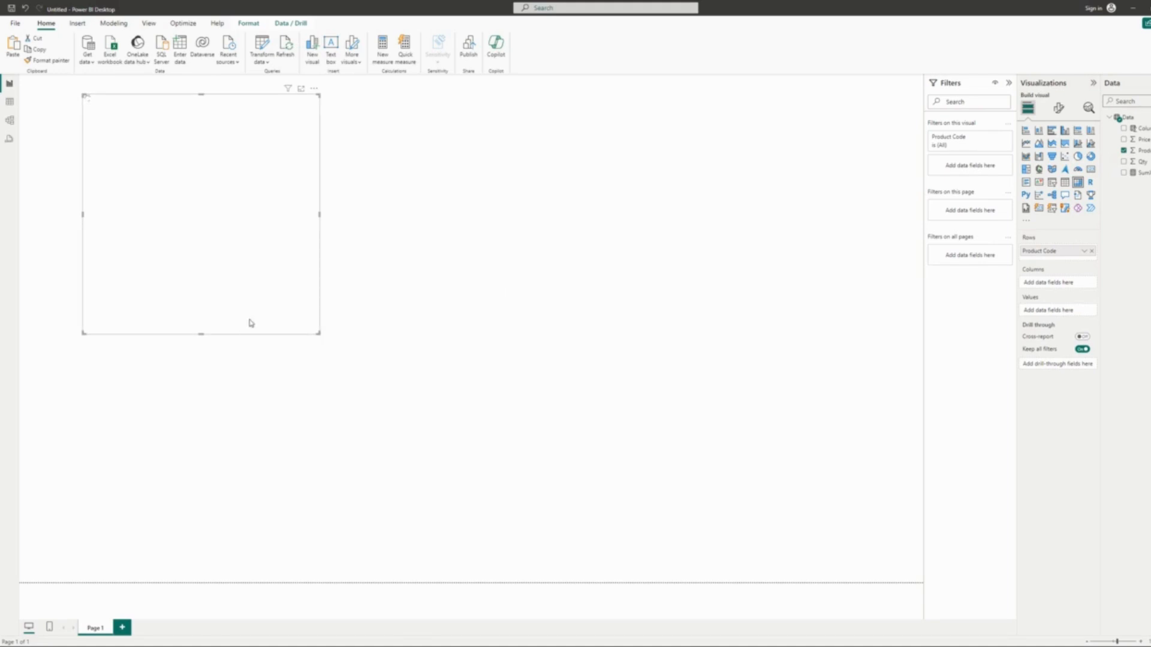
{"action": "left_click_drag", "start_coordinate": [256, 256], "coordinate": [367, 299]}
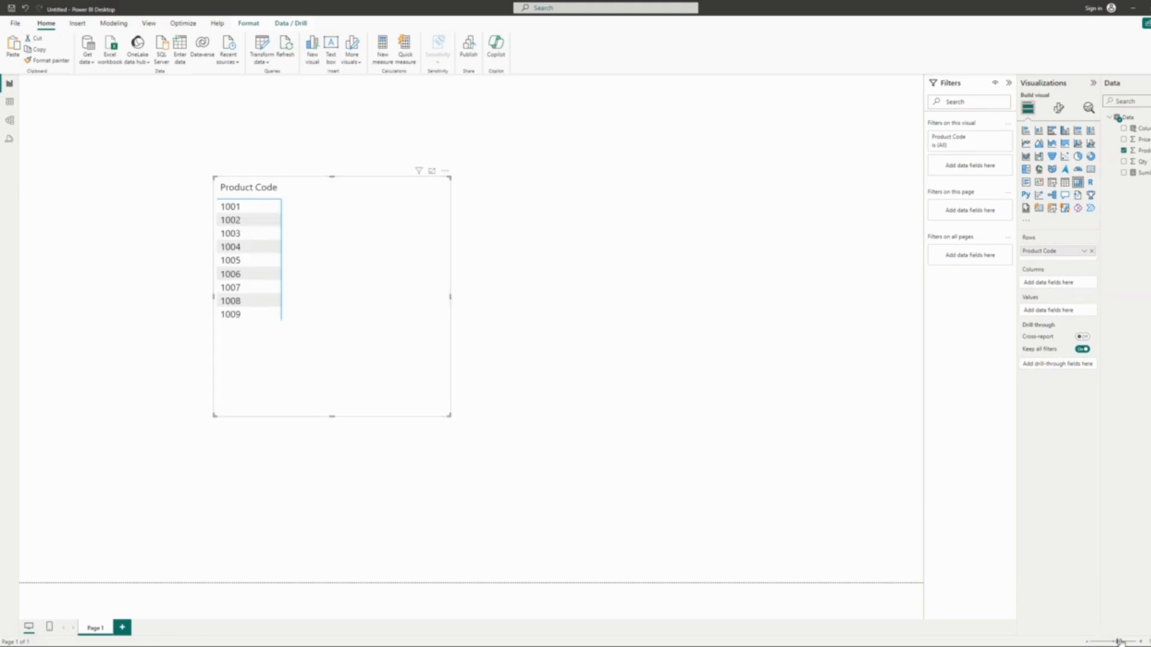
{"action": "scroll", "coordinate": [357, 334], "scroll_direction": "up", "scroll_amount": 2}
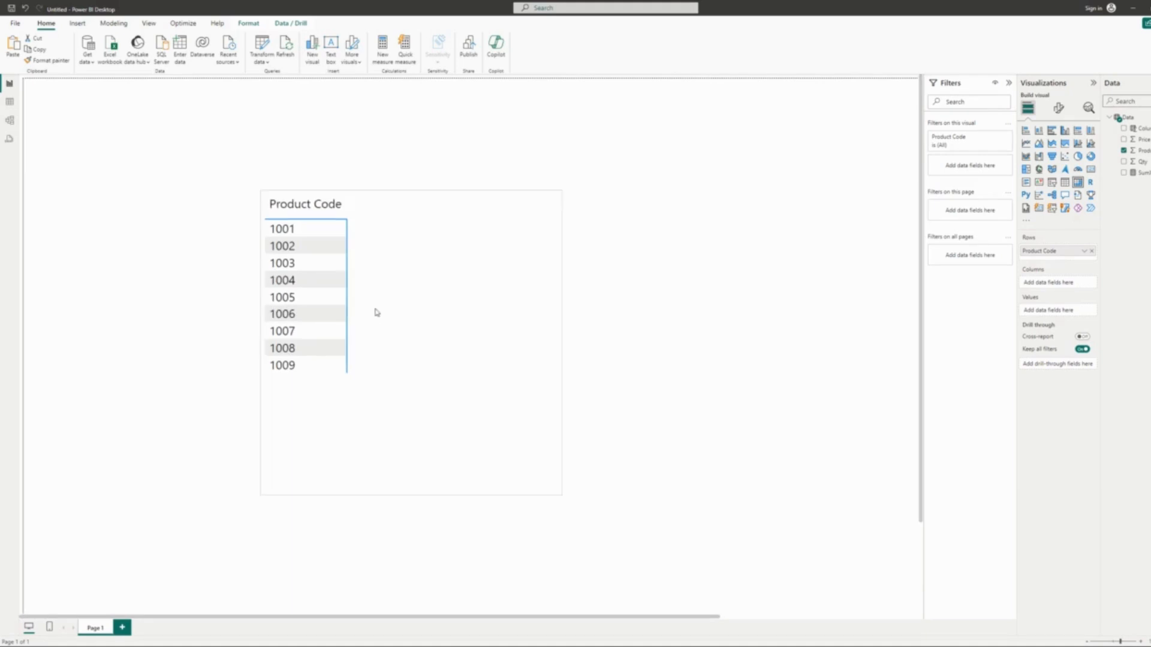
Step: Add SumX_Measure and Column_SumX to the matrix values and widen the visual so both columns fit
{"action": "left_click_drag", "start_coordinate": [1139, 172], "coordinate": [1036, 316]}
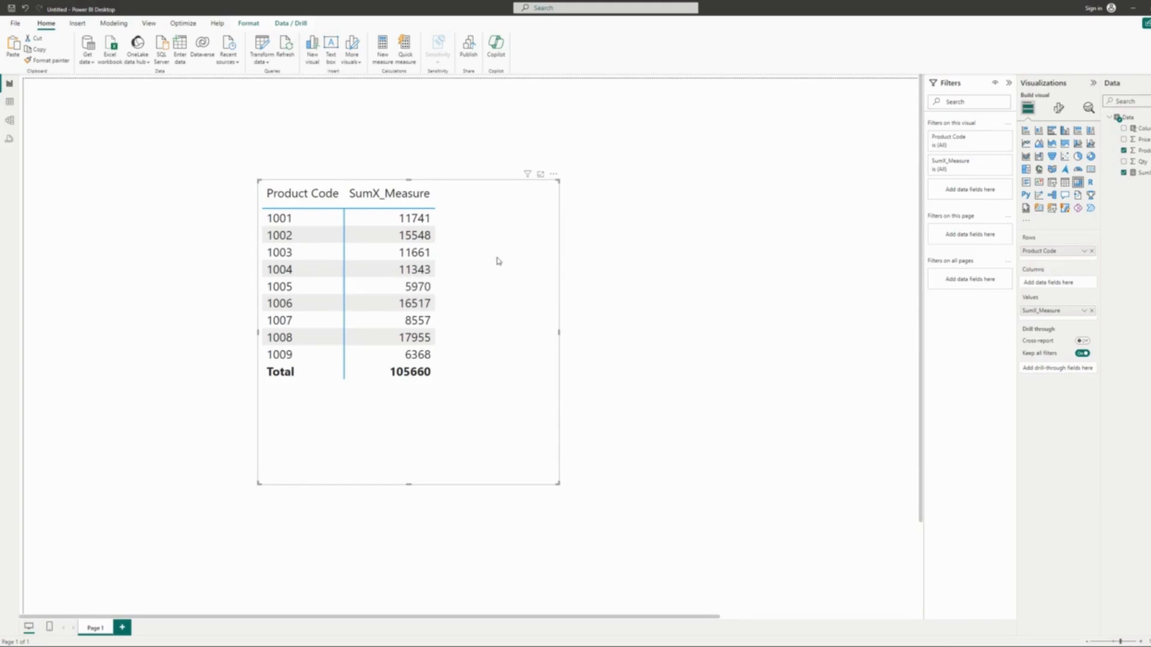
{"action": "left_click_drag", "start_coordinate": [1135, 127], "coordinate": [1063, 317]}
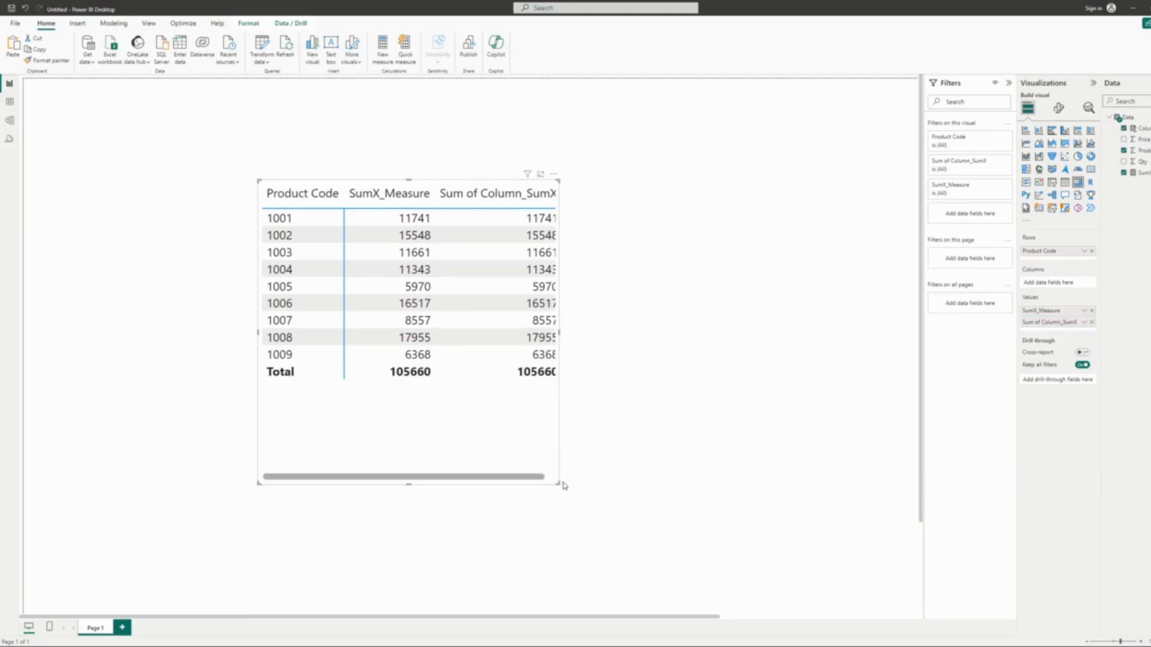
{"action": "left_click_drag", "start_coordinate": [559, 487], "coordinate": [625, 489]}
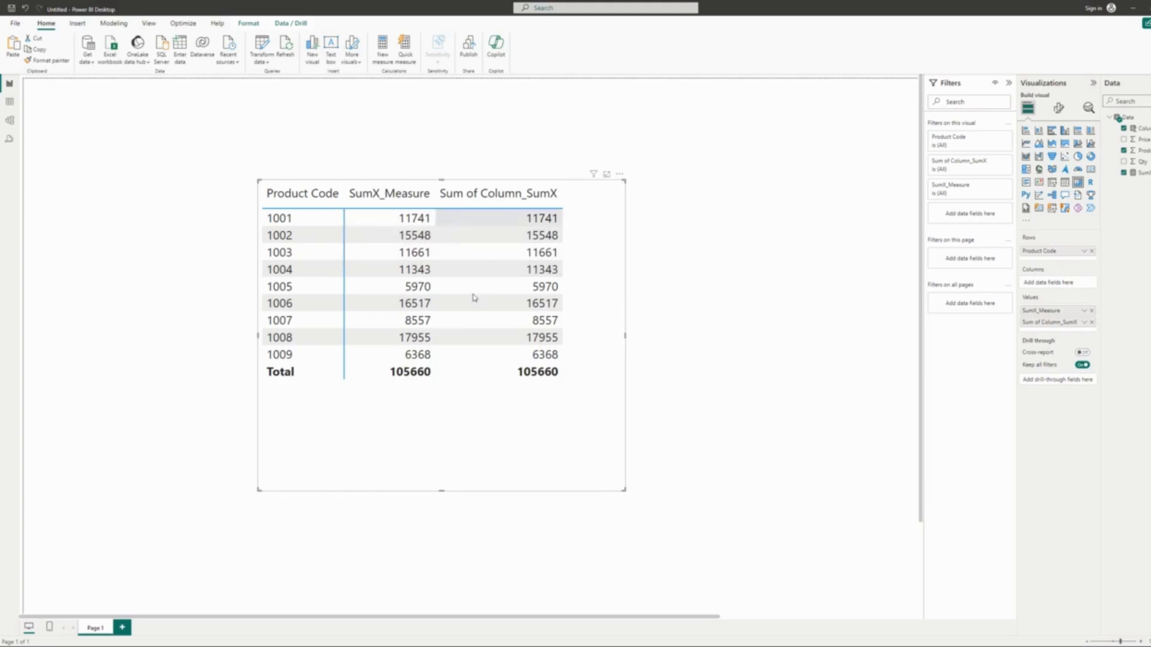
Step: Reposition the matrix higher on the page and shrink its frame closer to the table contents
{"action": "left_click_drag", "start_coordinate": [501, 416], "coordinate": [439, 324]}
{"action": "left_click_drag", "start_coordinate": [557, 390], "coordinate": [597, 471]}
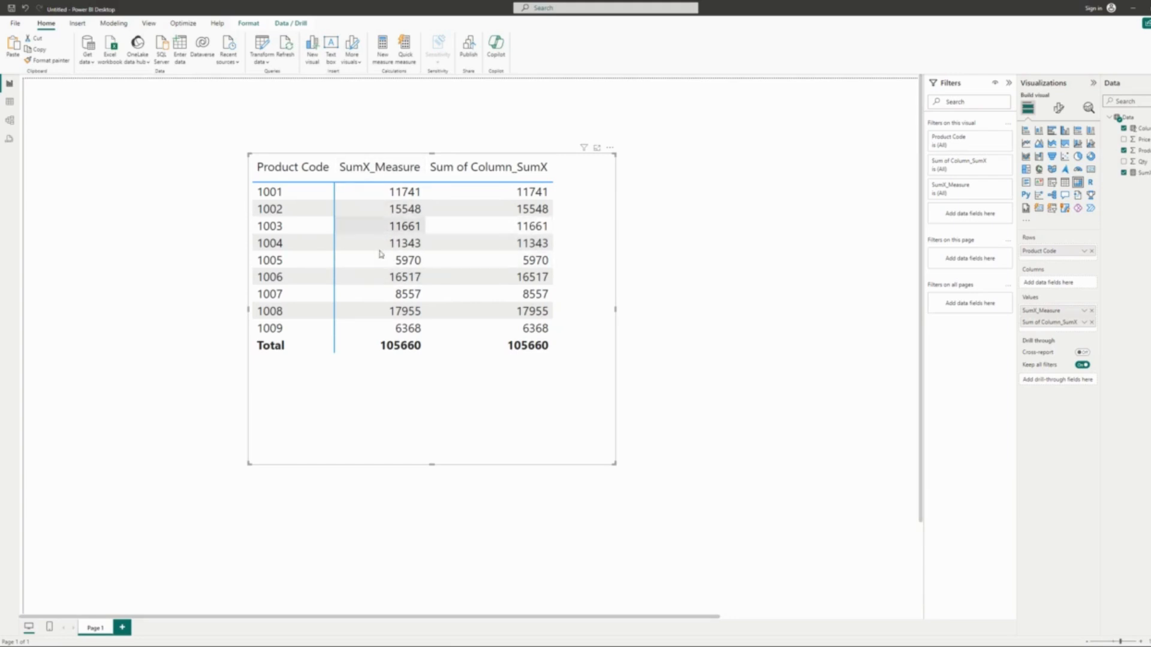
{"action": "left_click_drag", "start_coordinate": [465, 414], "coordinate": [450, 413]}
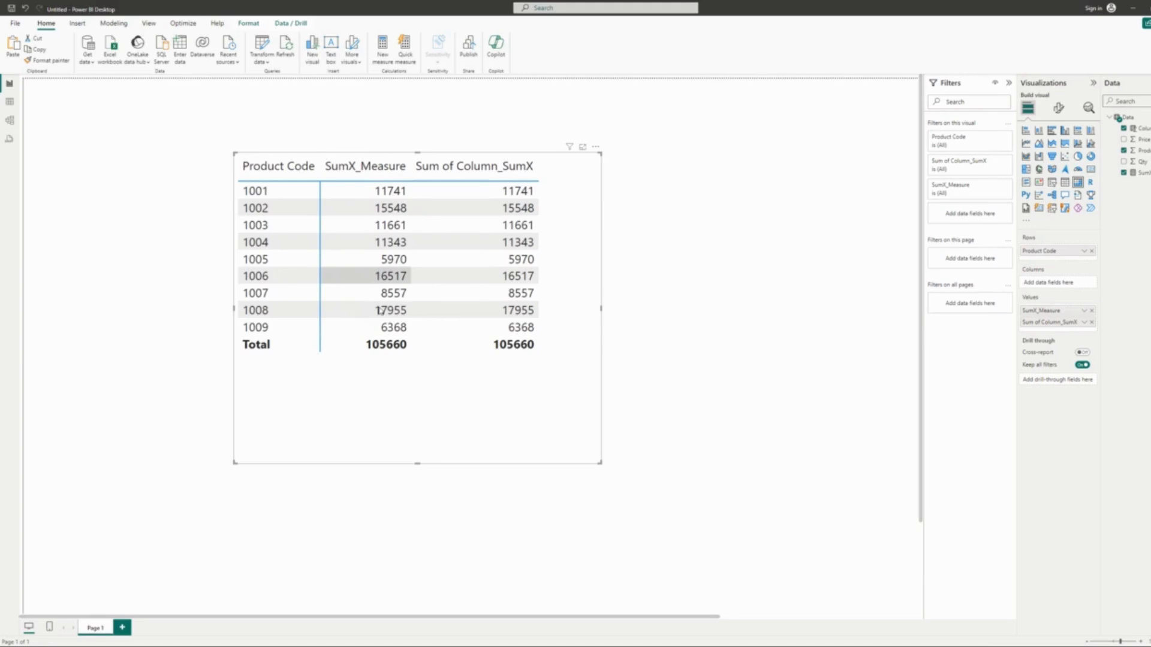
{"action": "left_click_drag", "start_coordinate": [512, 399], "coordinate": [495, 387]}
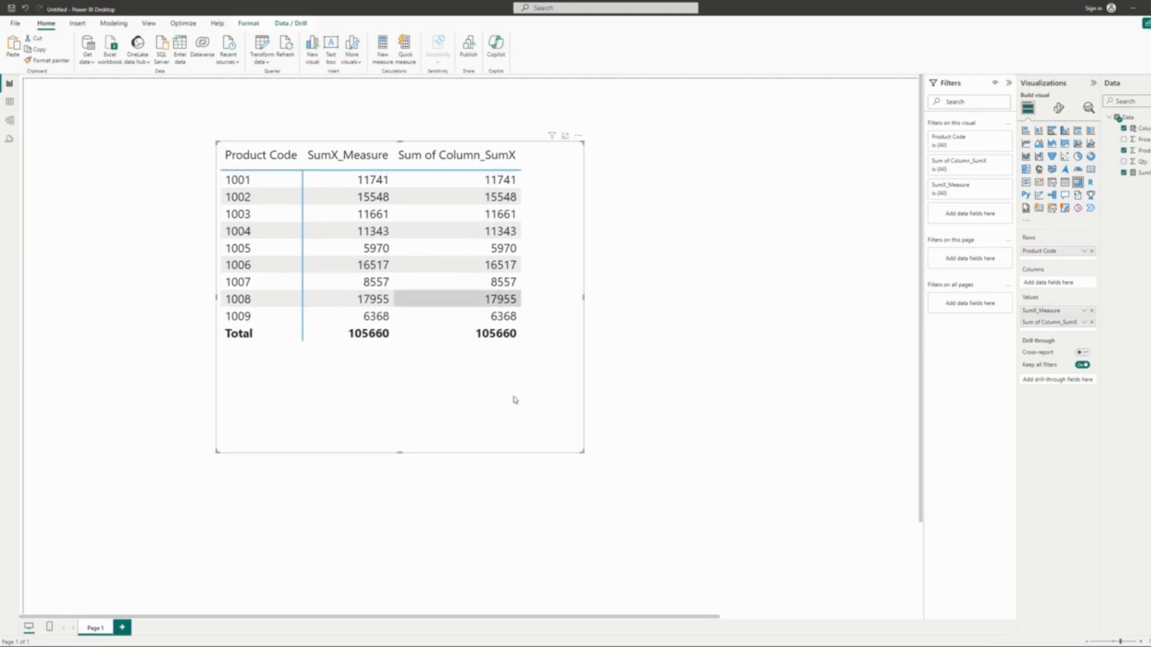
{"action": "left_click_drag", "start_coordinate": [582, 451], "coordinate": [561, 416]}
{"action": "left_click_drag", "start_coordinate": [314, 287], "coordinate": [327, 290]}
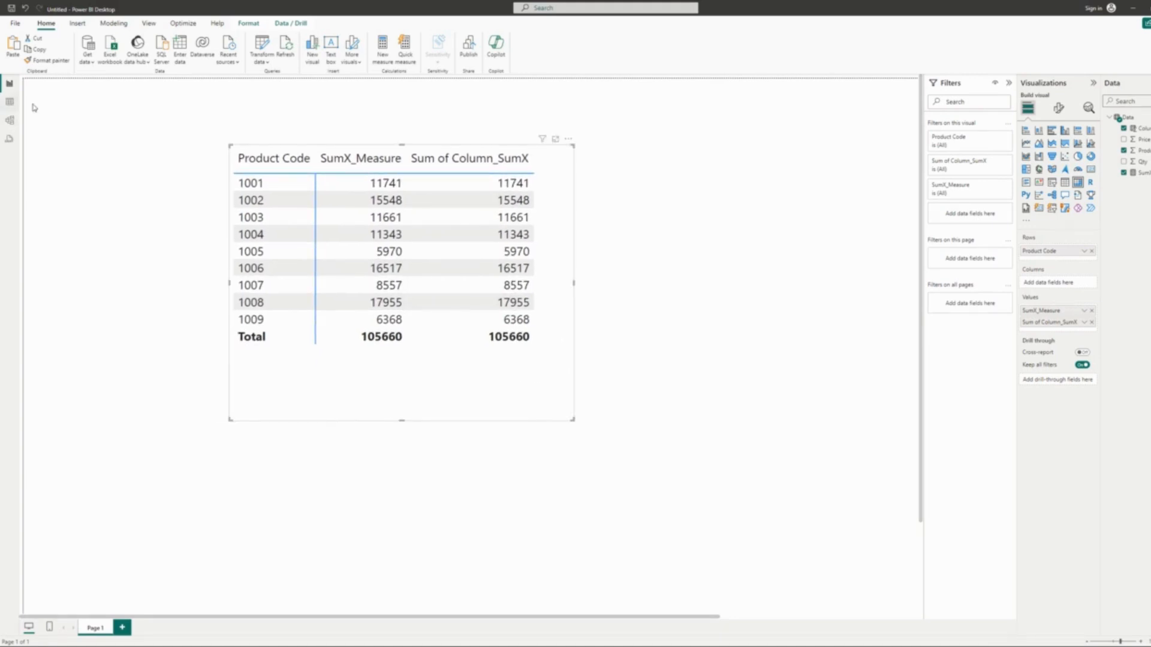
Step: Examine the row values of Column_SumX in table view and return to the report page
{"action": "left_click", "coordinate": [10, 102]}
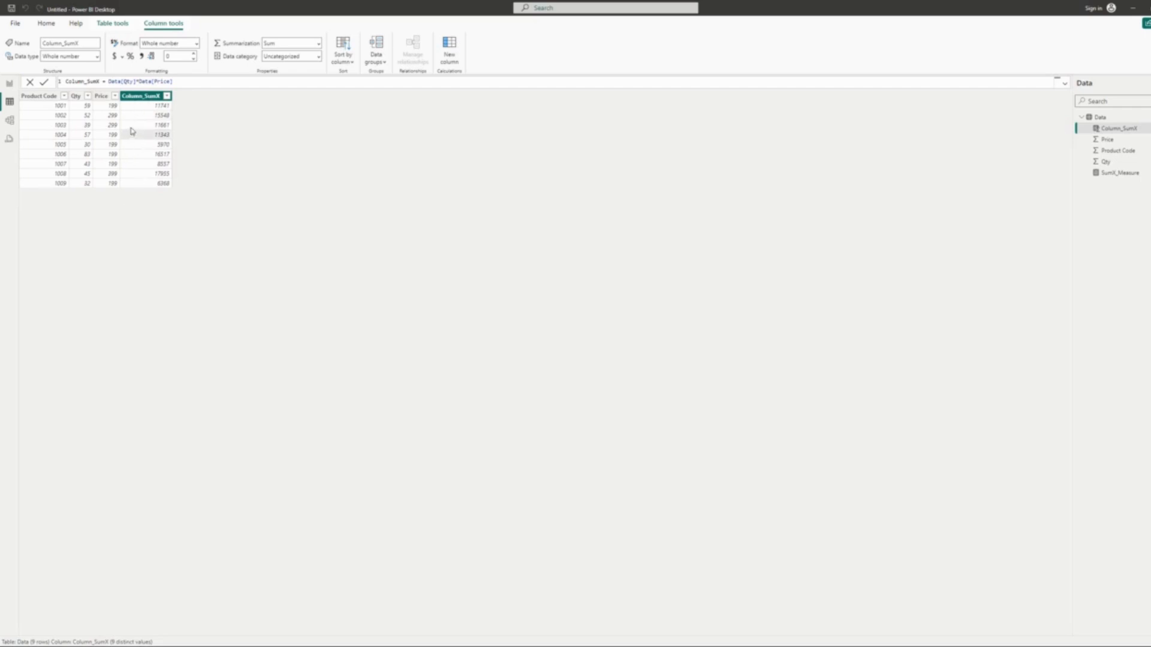
{"action": "left_click", "coordinate": [140, 97]}
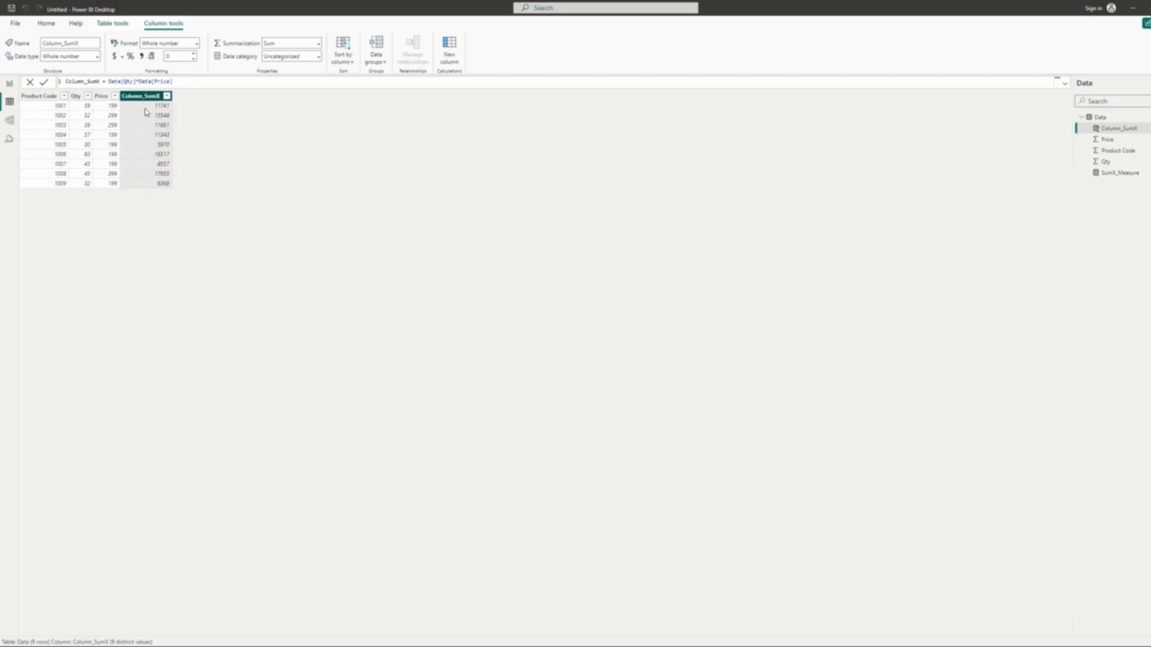
{"action": "left_click", "coordinate": [9, 83]}
Step: Move the matrix to the upper edge of the report page, reduce its height and deselect it
{"action": "left_click_drag", "start_coordinate": [473, 382], "coordinate": [499, 305]}
{"action": "left_click_drag", "start_coordinate": [590, 357], "coordinate": [586, 321]}
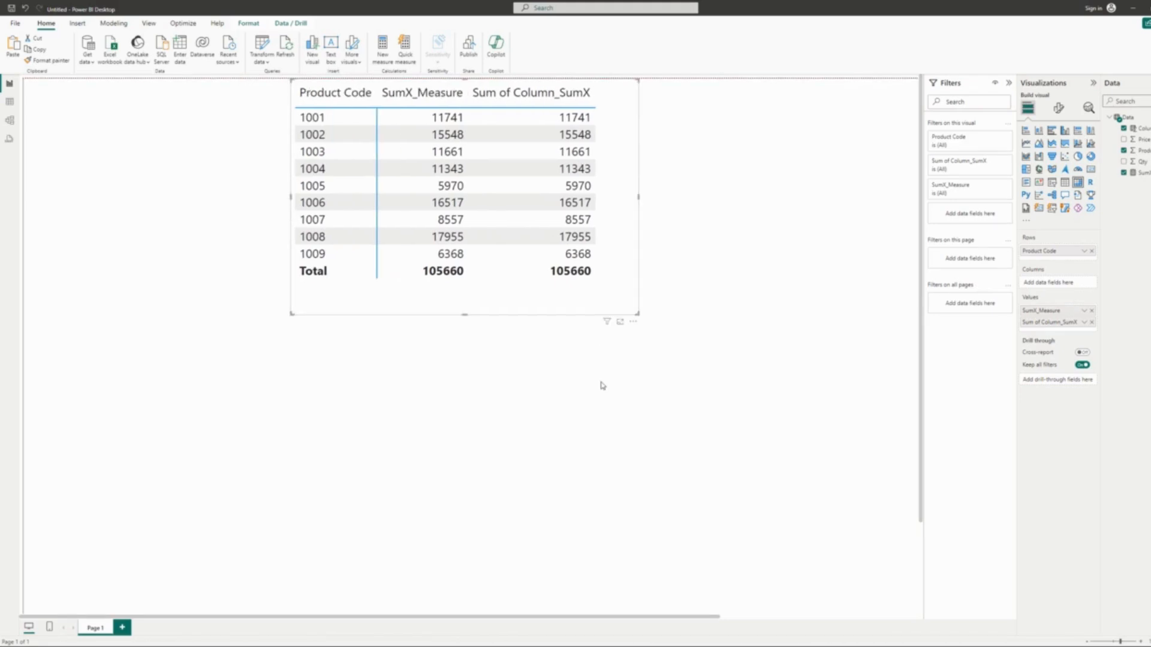
{"action": "left_click", "coordinate": [698, 389]}
Step: Add a slicer in the lower-left area of the report page and assign Column_SumX as its field
{"action": "left_click", "coordinate": [1052, 183]}
{"action": "left_click_drag", "start_coordinate": [238, 533], "coordinate": [119, 488]}
{"action": "scroll", "coordinate": [606, 378], "scroll_direction": "up", "scroll_amount": 2}
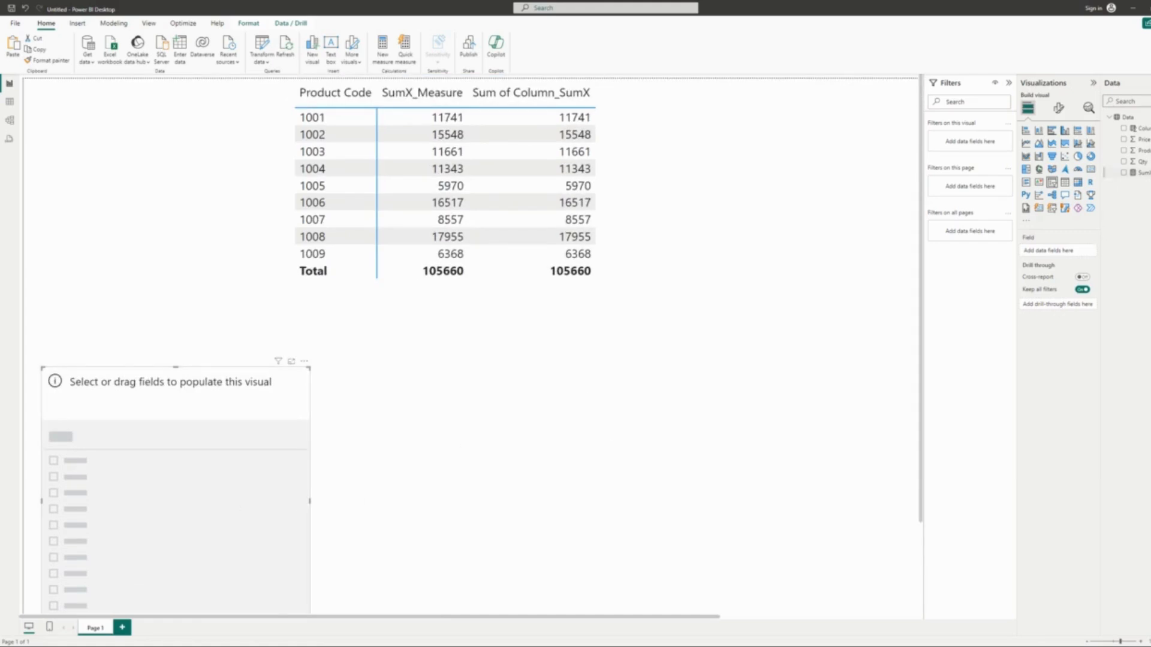
{"action": "left_click_drag", "start_coordinate": [473, 476], "coordinate": [238, 485]}
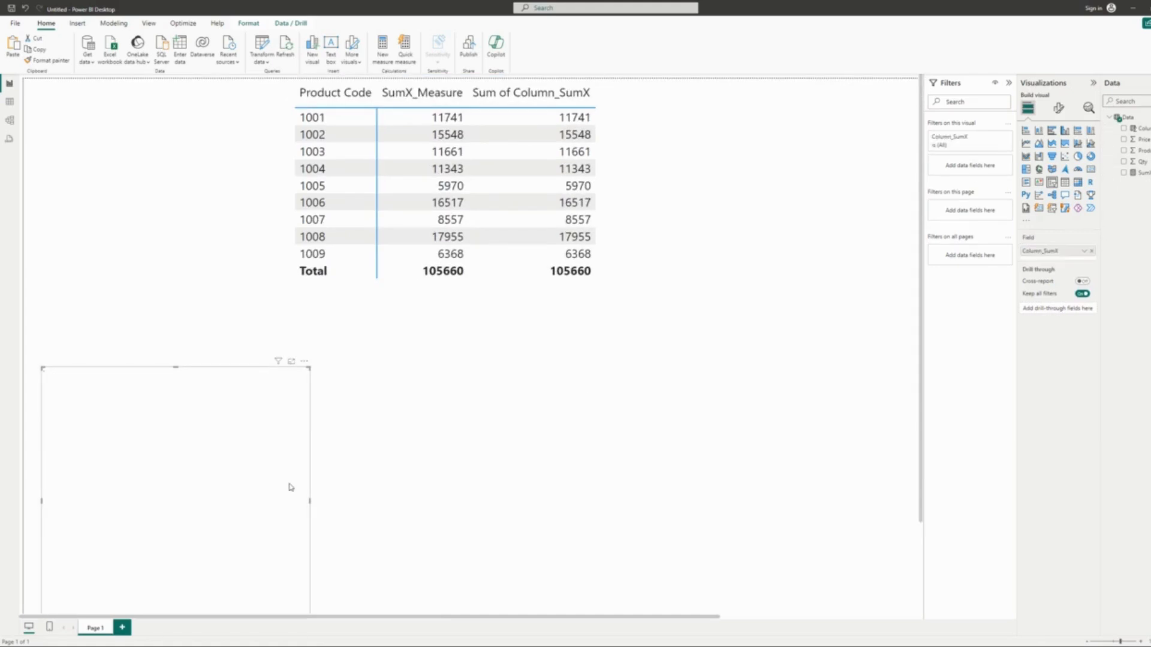
Step: Filter the matrix by raising the lower limit of the Column_SumX slicer to 6438
{"action": "mouse_move", "coordinate": [67, 434]}
{"action": "left_mouse_down"}
{"action": "mouse_move", "coordinate": [153, 435]}
{"action": "mouse_move", "coordinate": [75, 434]}
{"action": "left_mouse_up"}
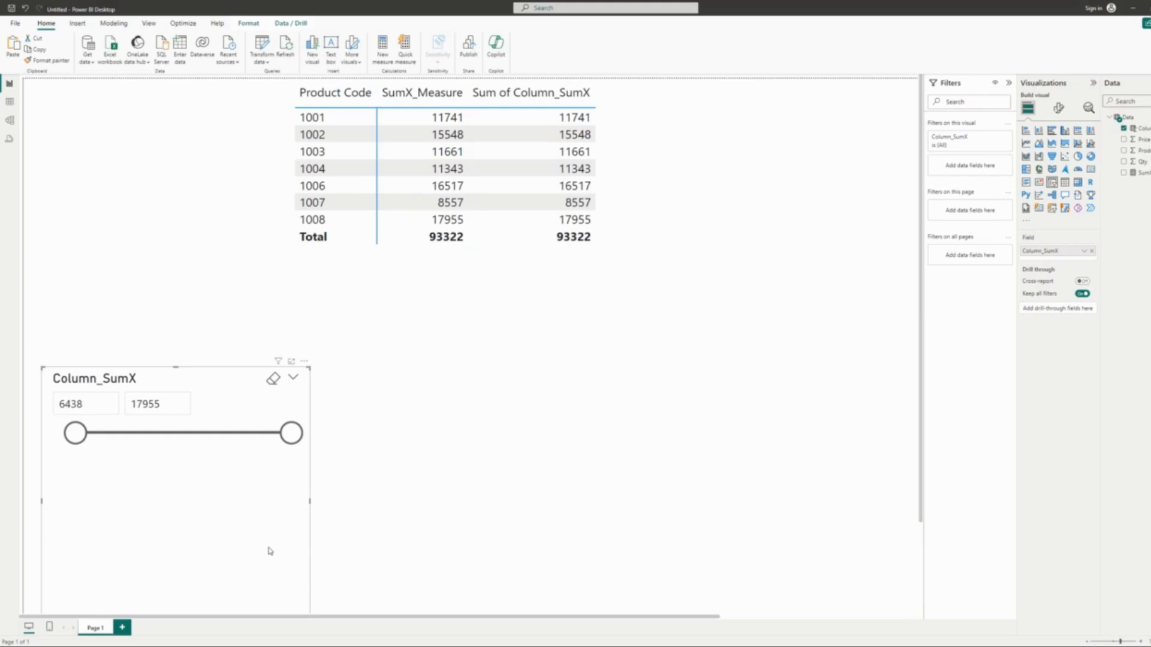
{"action": "left_click", "coordinate": [368, 454]}
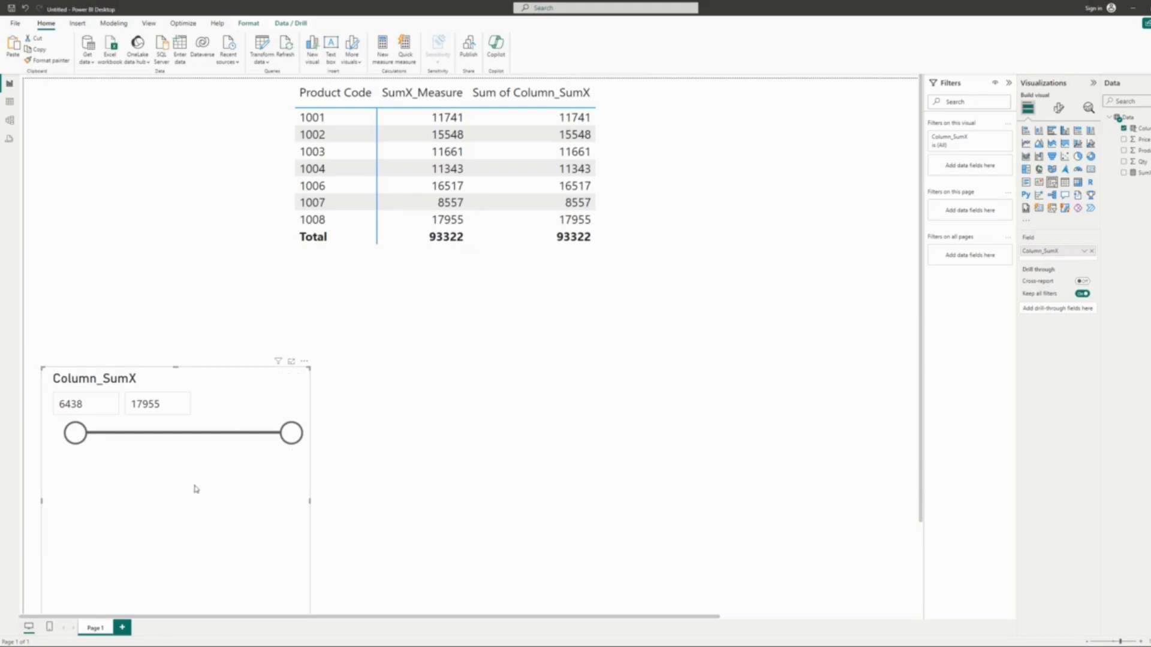
Step: Duplicate the Column_SumX slicer, place the copy below the matrix beside the original, and remove its field
{"action": "left_click", "coordinate": [242, 476]}
{"action": "key", "text": "ctrl+v"}
{"action": "left_click_drag", "start_coordinate": [203, 473], "coordinate": [596, 435]}
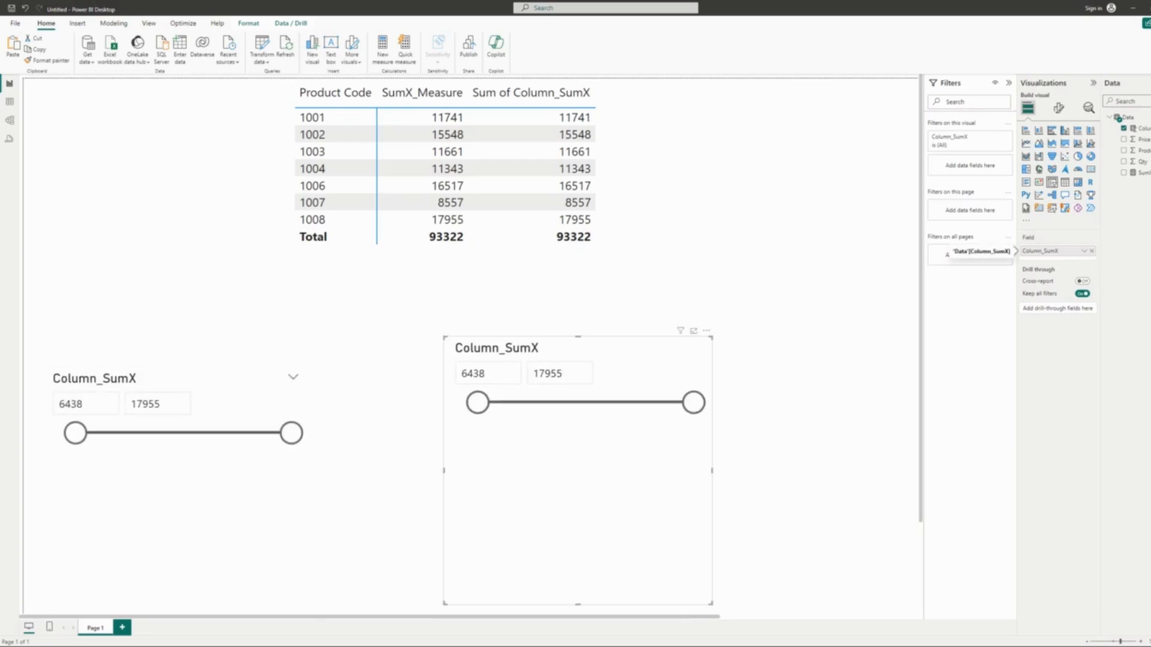
{"action": "left_click", "coordinate": [1092, 250]}
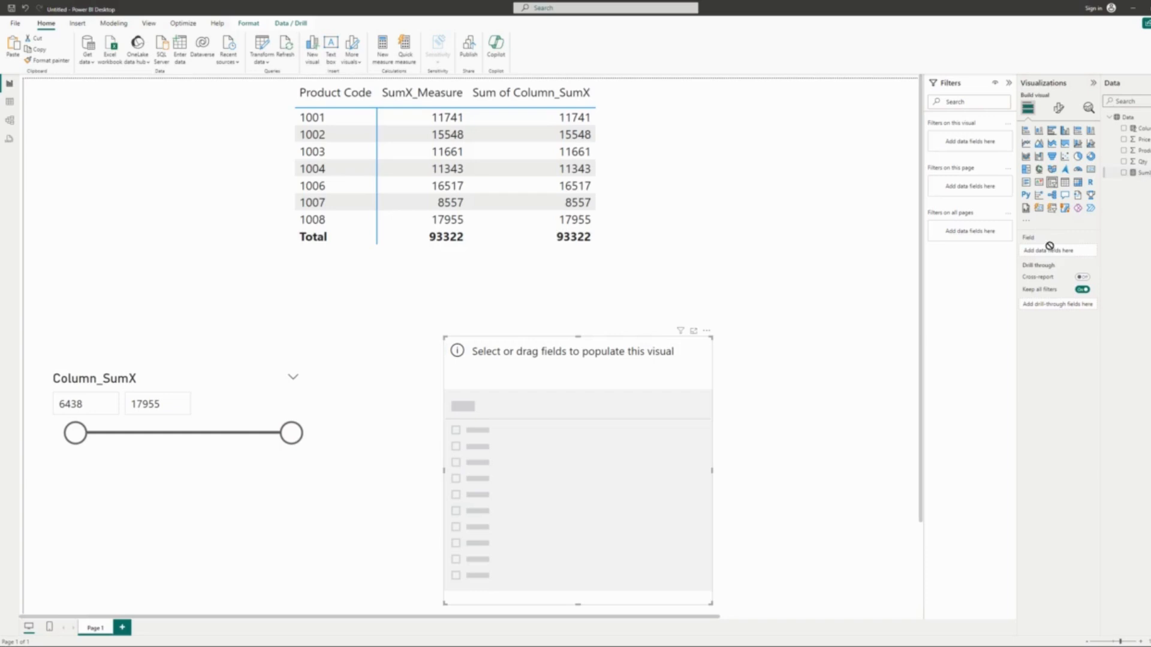
Step: Try to assign SumX_Measure as the field of the empty slicer
{"action": "left_click_drag", "start_coordinate": [1146, 175], "coordinate": [1052, 248]}
{"action": "left_click_drag", "start_coordinate": [1148, 178], "coordinate": [1077, 249]}
{"action": "left_click_drag", "start_coordinate": [1127, 203], "coordinate": [1076, 255]}
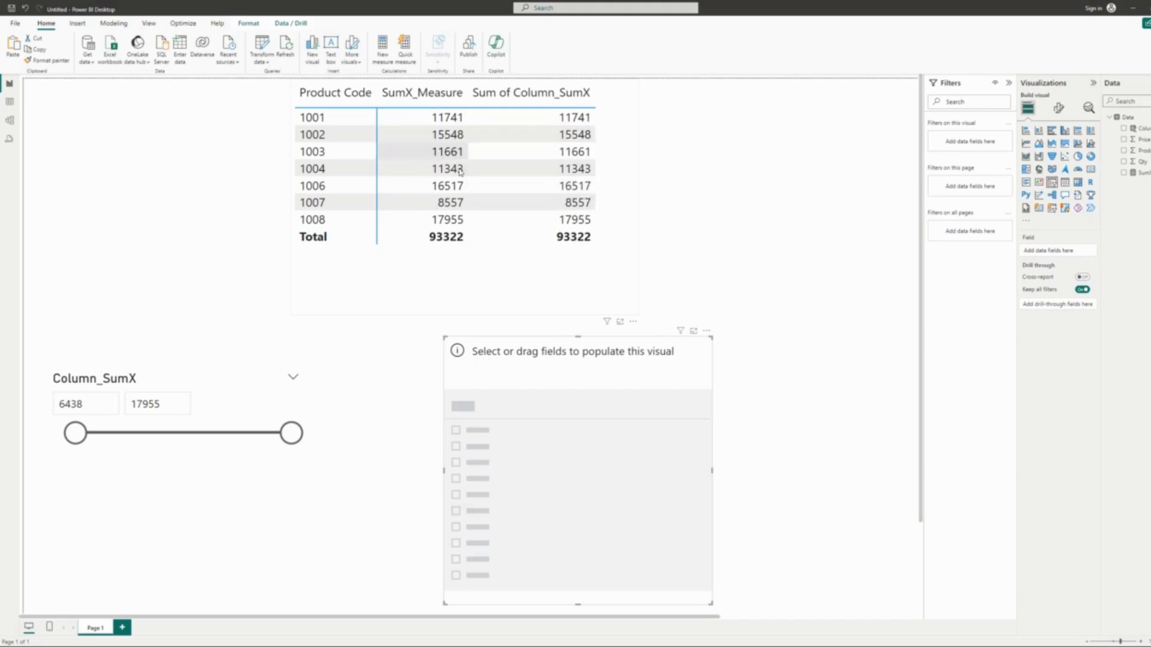
Step: Test the upper limit of the Column_SumX slicer, restoring it to 17955, and examine the column in table view before returning to the report
{"action": "mouse_move", "coordinate": [289, 437]}
{"action": "left_mouse_down"}
{"action": "mouse_move", "coordinate": [136, 442]}
{"action": "mouse_move", "coordinate": [292, 433]}
{"action": "left_mouse_up"}
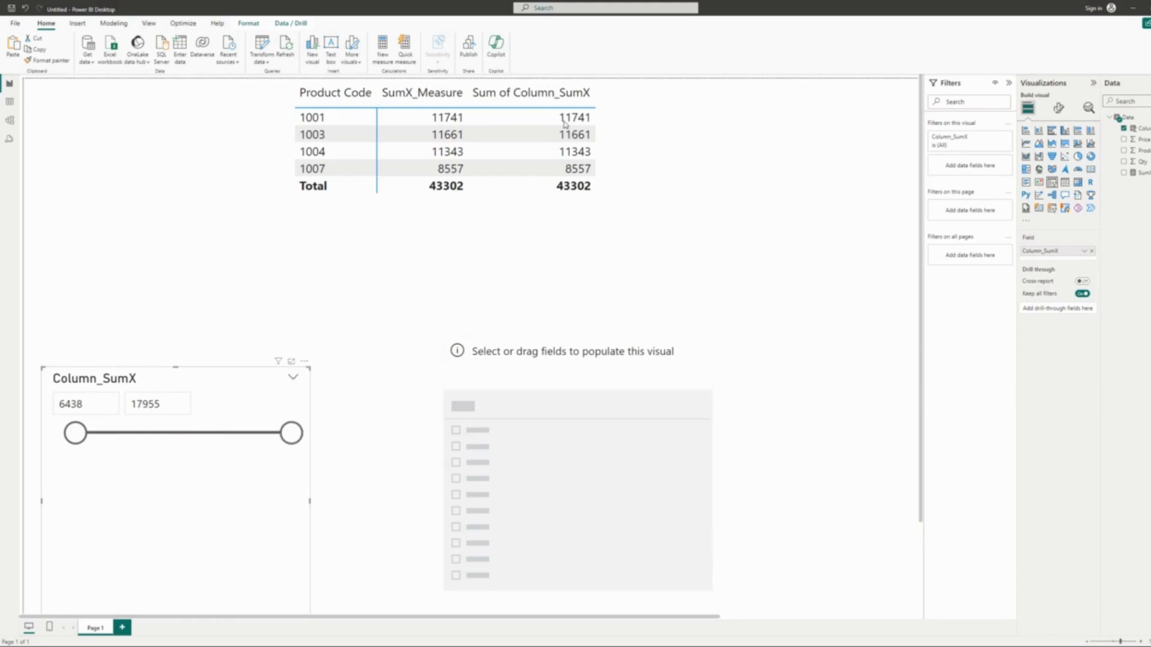
{"action": "left_click", "coordinate": [10, 101]}
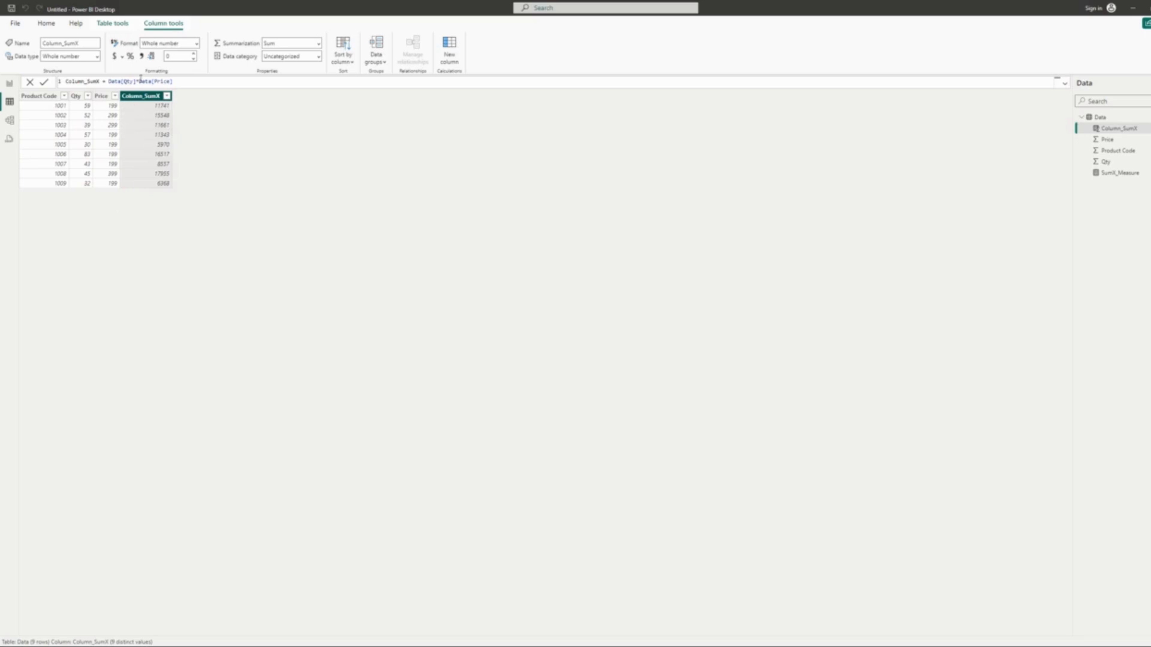
{"action": "left_click", "coordinate": [9, 83]}
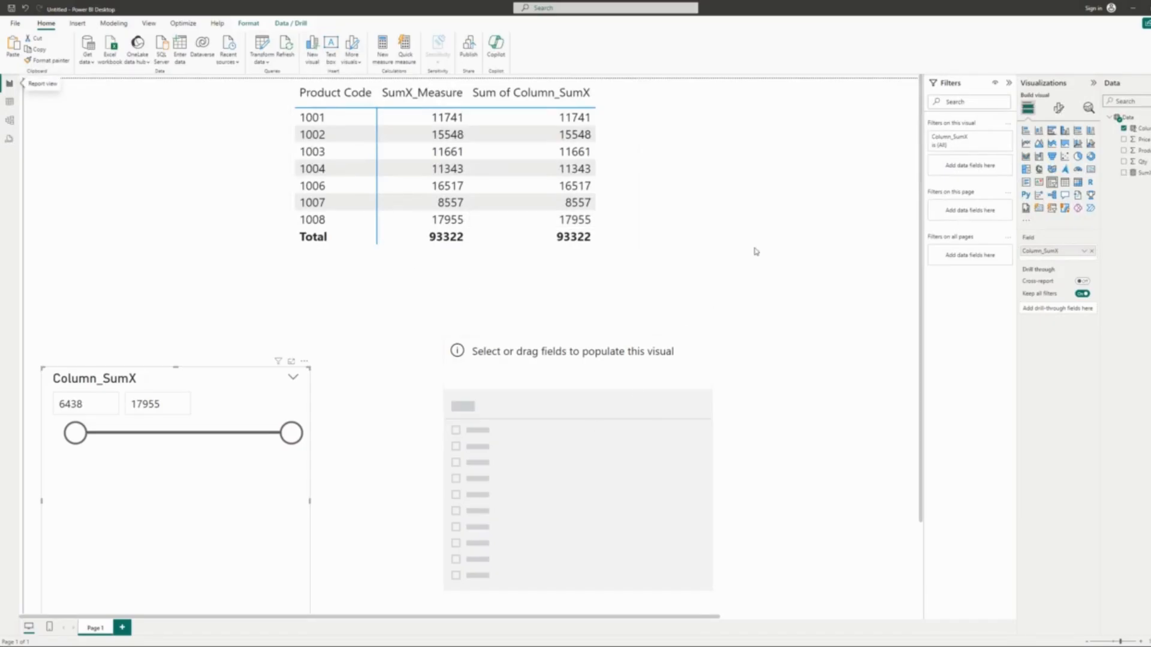
Step: Shift the empty slicer slightly to the left below the matrix
{"action": "left_click_drag", "start_coordinate": [635, 406], "coordinate": [615, 404]}
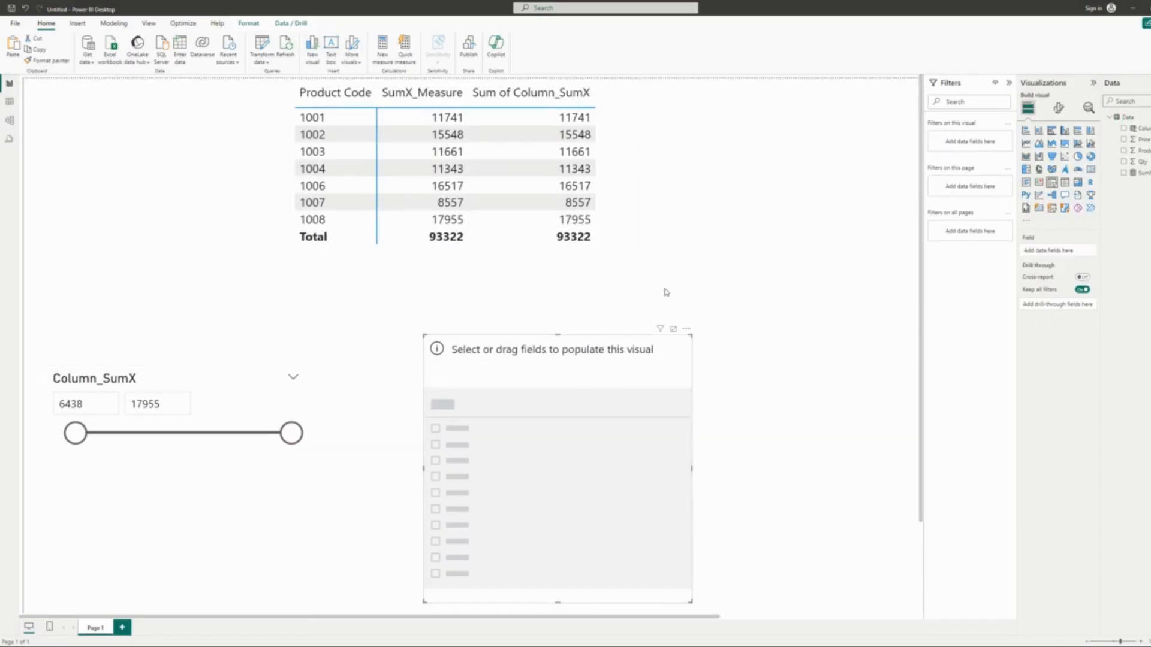